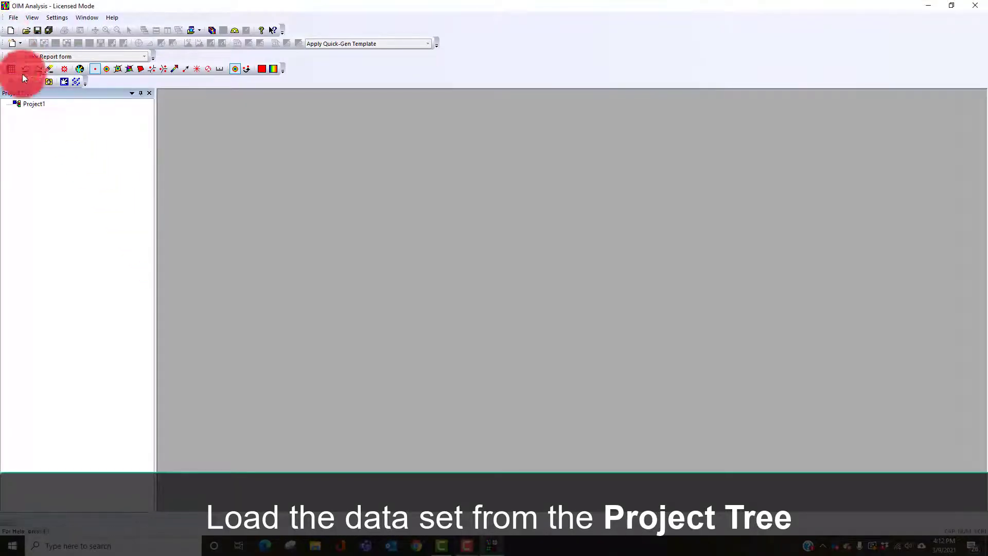
Import Aluminum Film.osc from the Samples folder into Project1 and view its data summary
right_click(33, 106)
mouse_move(103, 109)
click(134, 114)
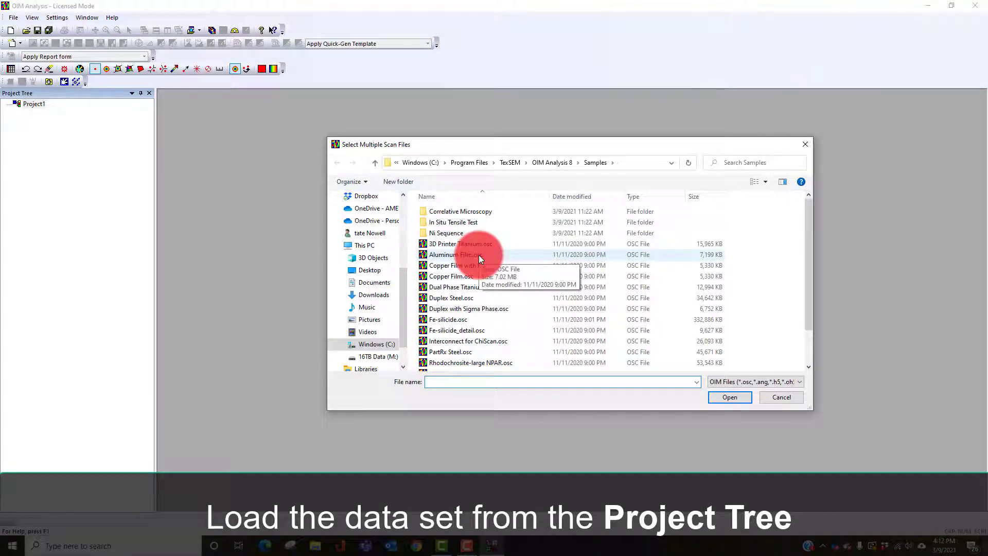
double_click(479, 255)
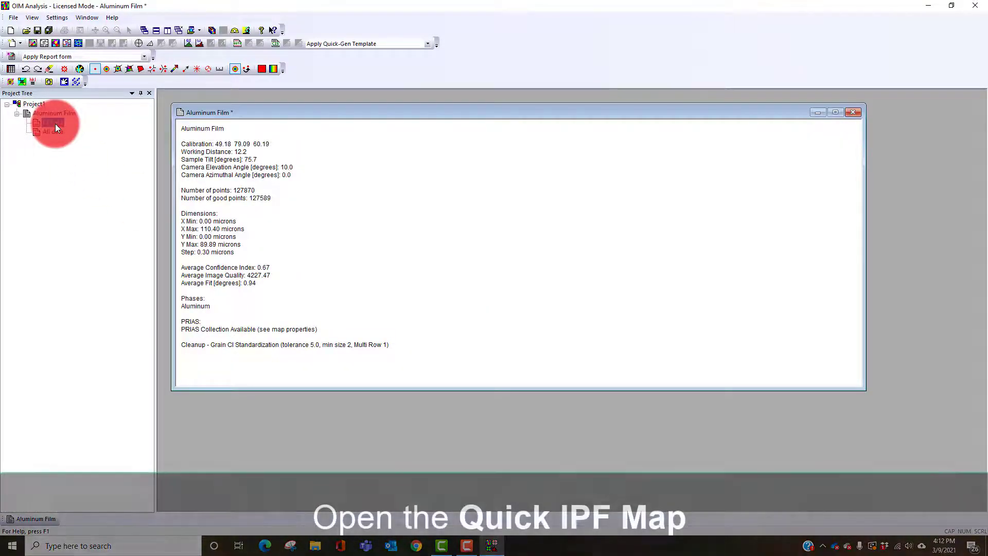
Make a quick IPF map of the CI > 0.1 partition and inspect a grain's orientation on the lattice cube
click(55, 125)
click(32, 42)
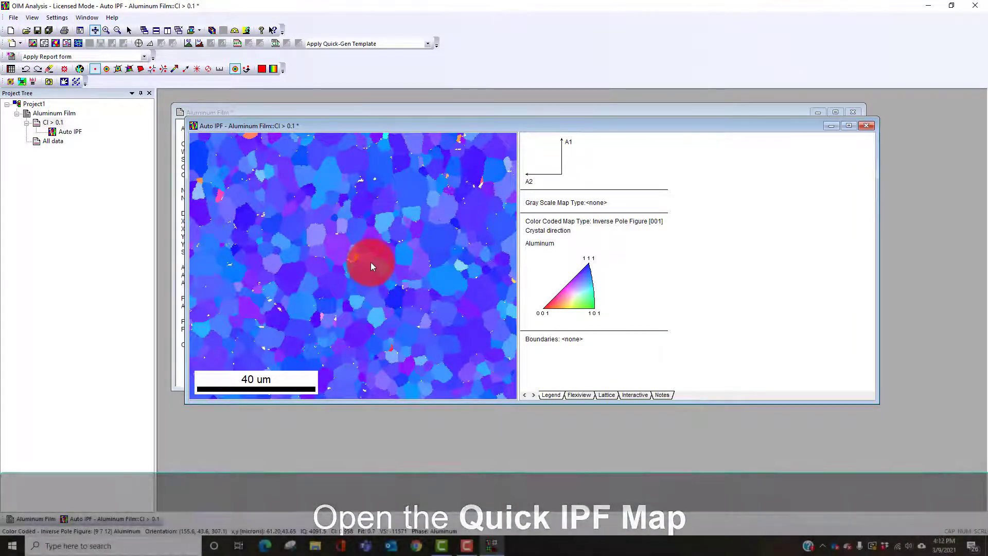
click(607, 395)
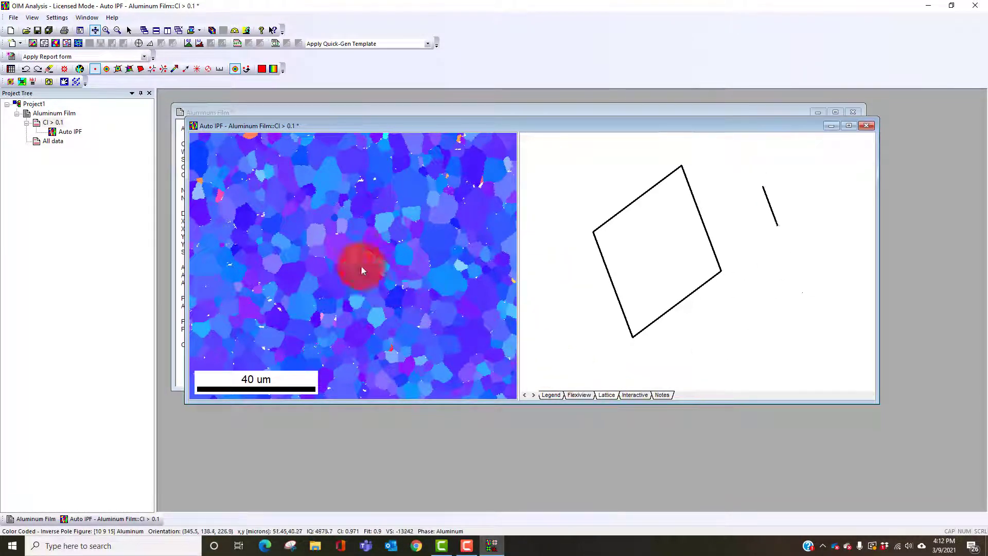
click(292, 231)
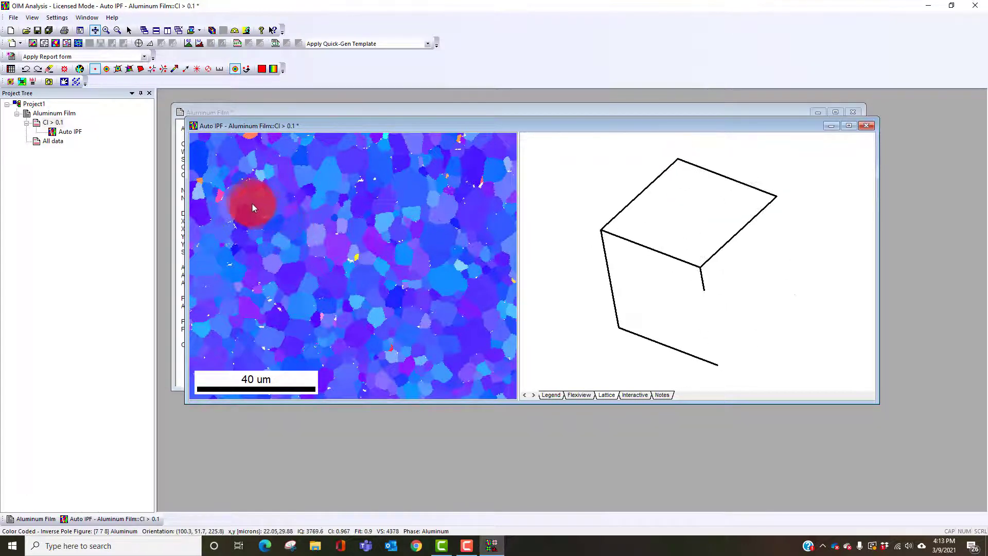
right_click(49, 122)
click(79, 257)
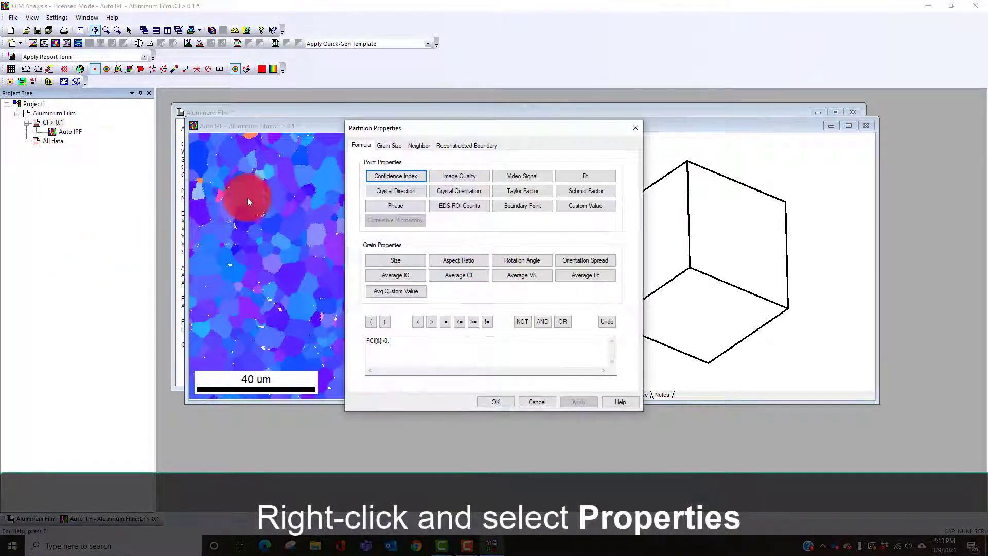
click(384, 146)
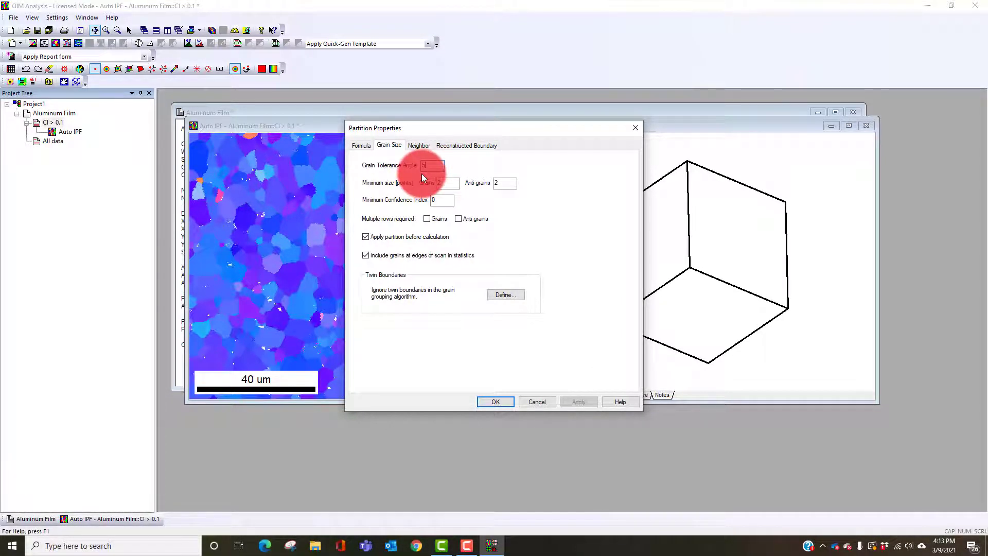
click(539, 401)
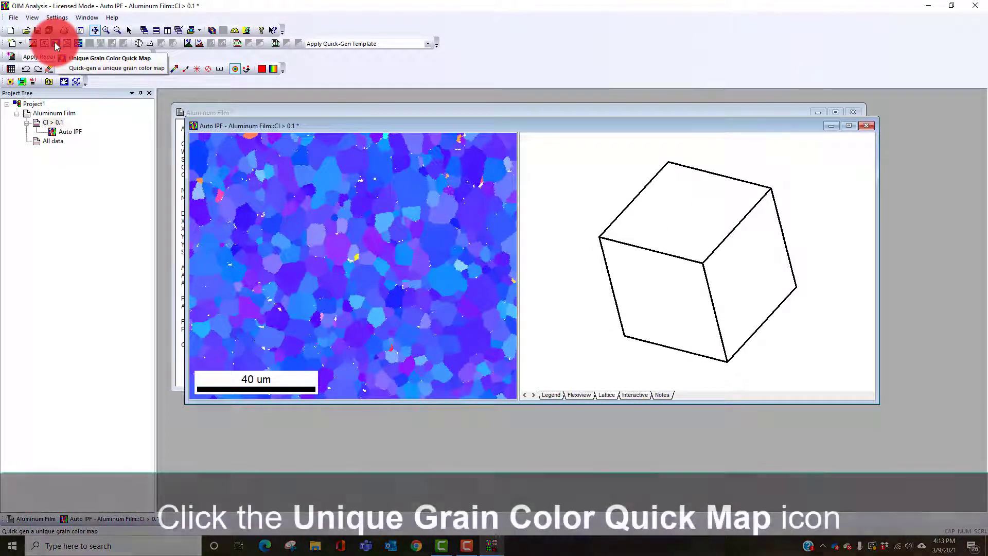
Generate an Auto Grain map of the CI > 0.1 partition coloured by unique grain colour
click(55, 43)
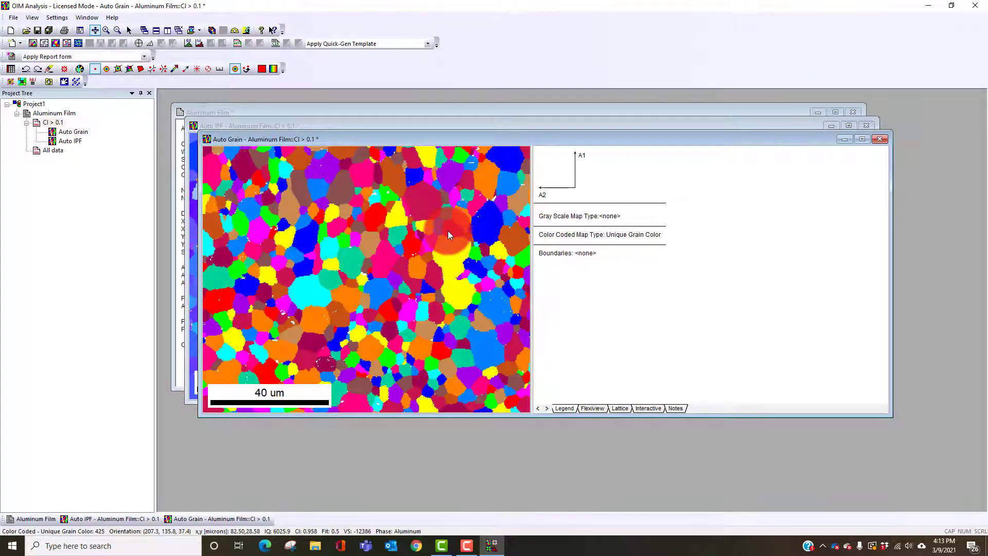
Add a GS (diameter) chart plotted as Number Fraction, then step through its data points
click(188, 45)
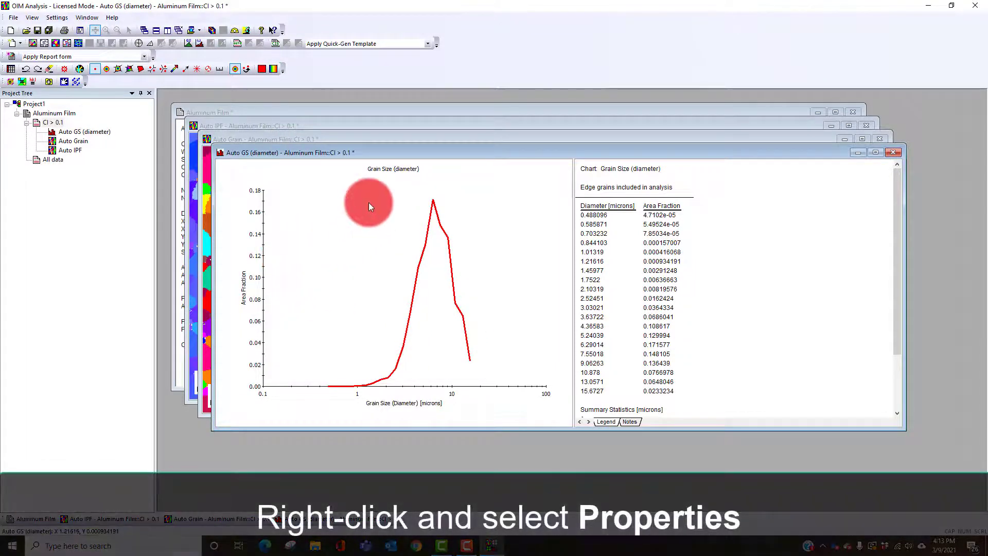
right_click(368, 202)
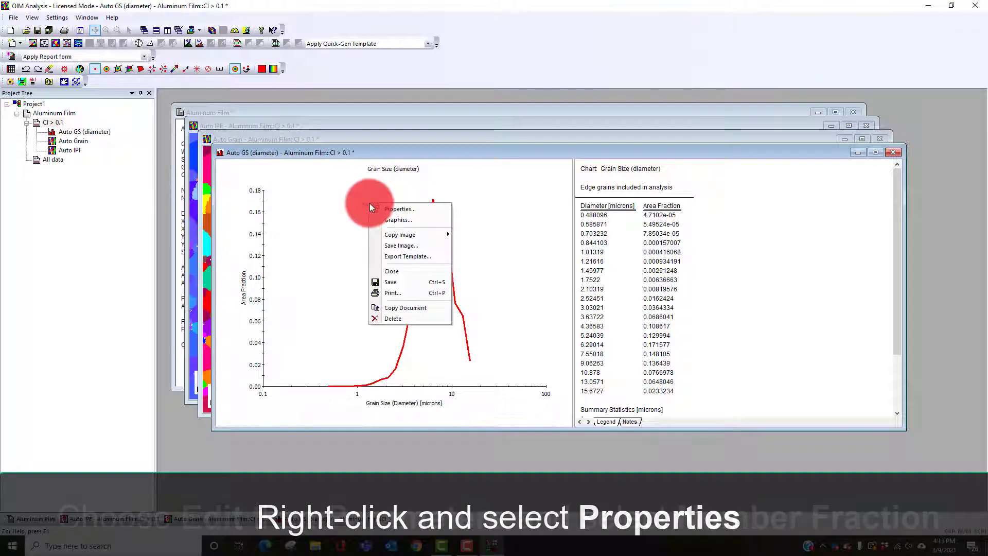
click(408, 211)
click(582, 242)
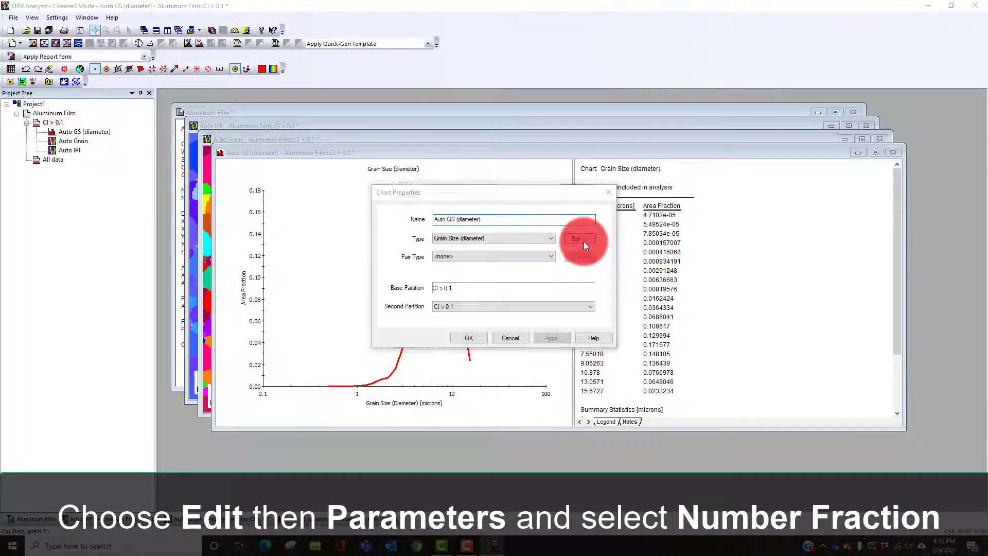
click(477, 200)
click(468, 232)
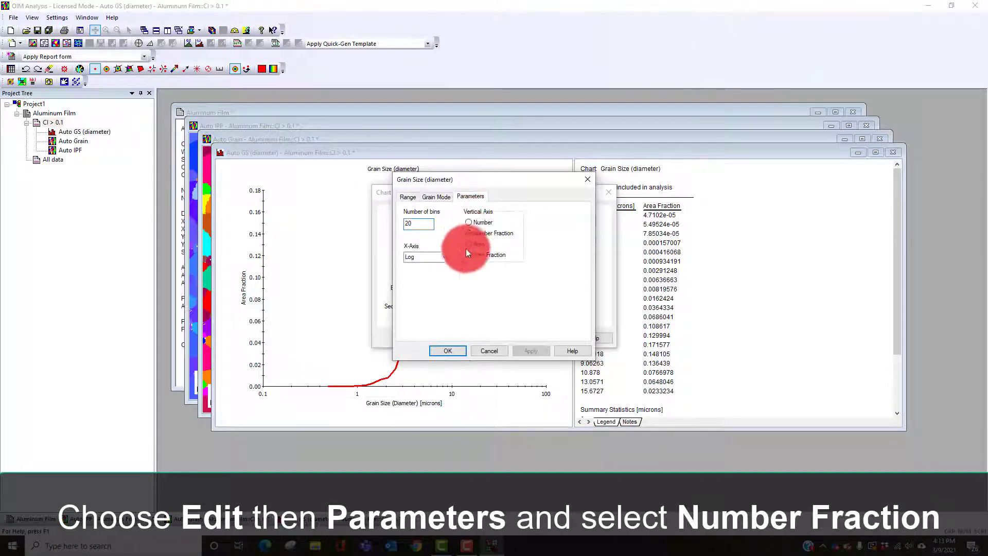
click(447, 351)
click(475, 335)
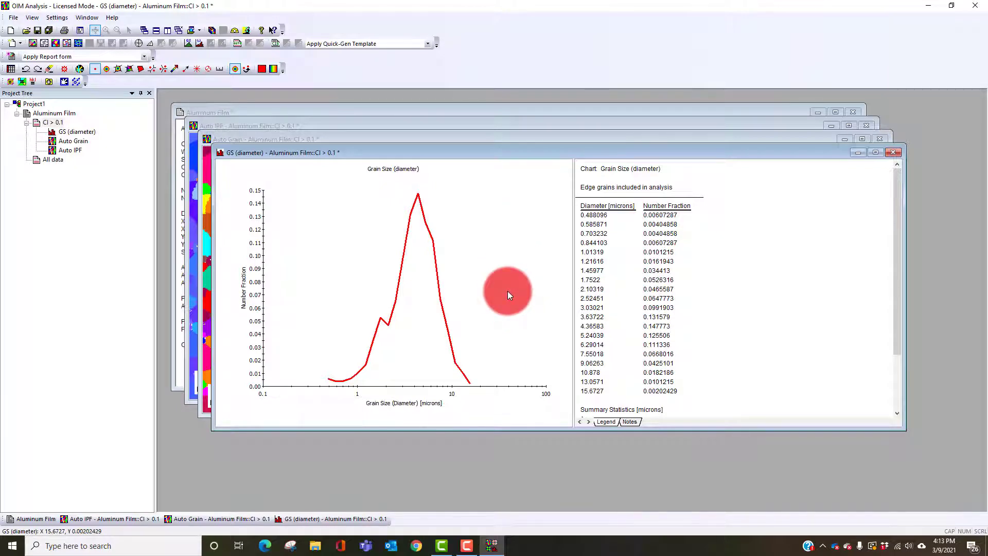
key(Left)
key(Left)
key(Left)
key(Left)
key(Left)
key(Left)
key(Left)
key(Left)
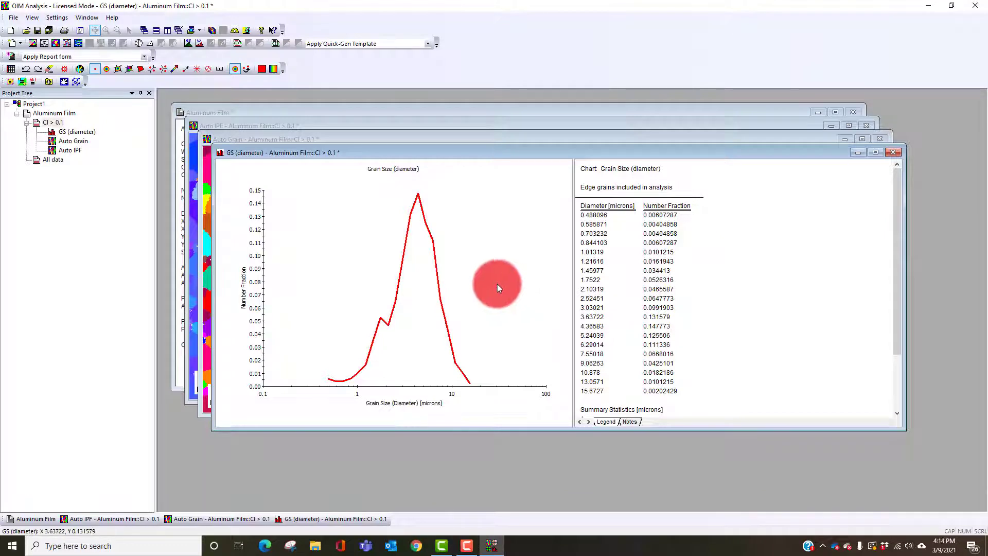
key(Left)
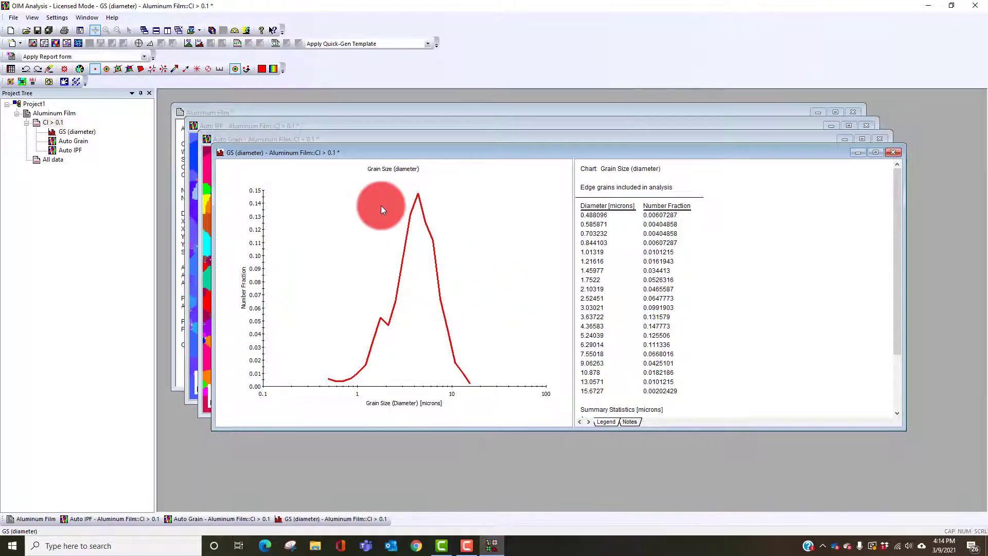
Show the CI > 0.1 summary, then scroll the GS (diameter) chart legend to Summary Statistics
right_click(53, 122)
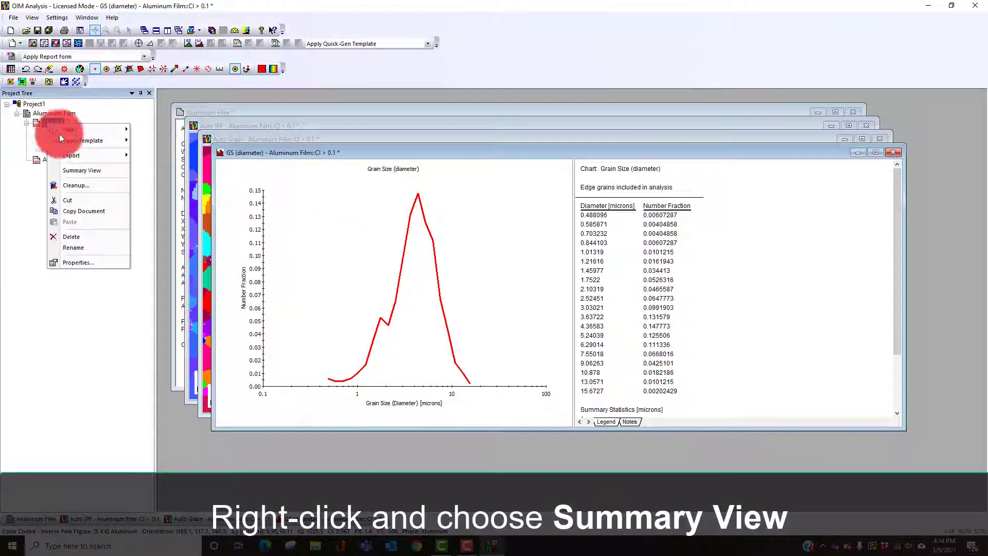
click(102, 169)
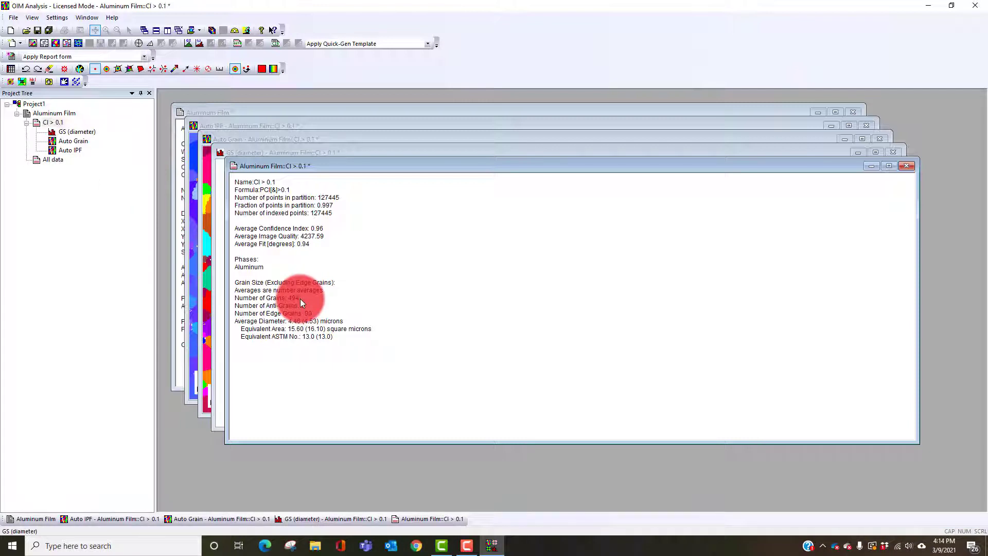
click(313, 152)
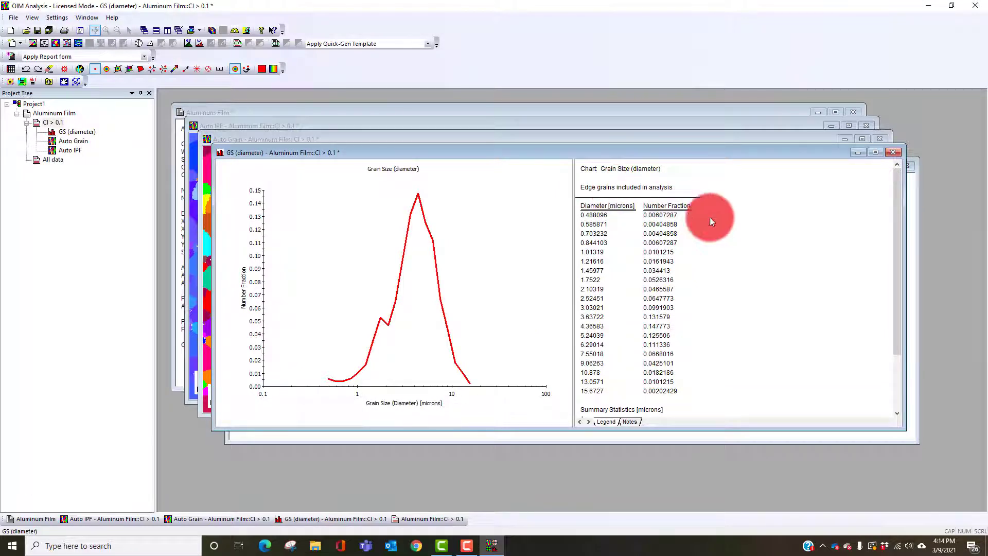
drag(896, 271, 900, 201)
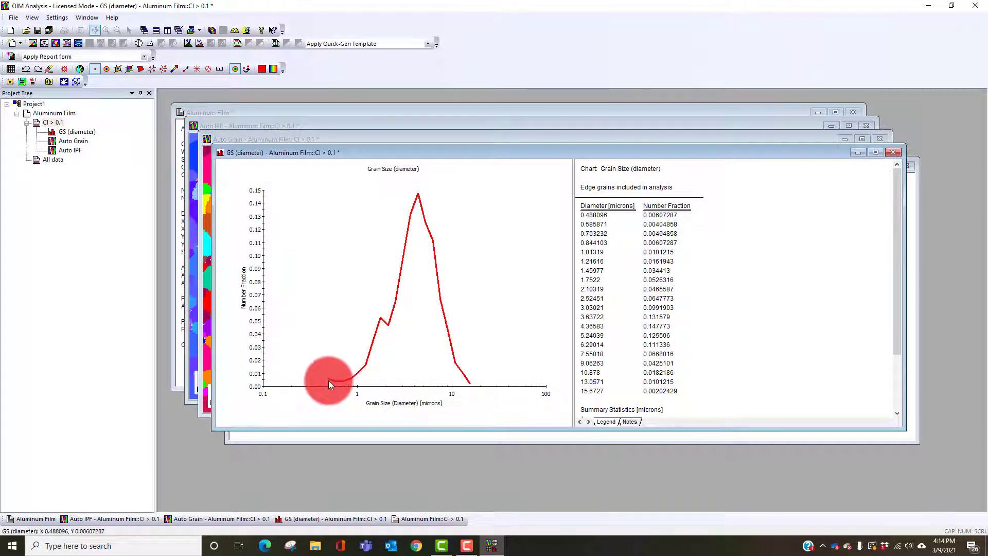
Set the CI > 0.1 partition's minimum grain size to 4 points and rebuild the grains
right_click(53, 123)
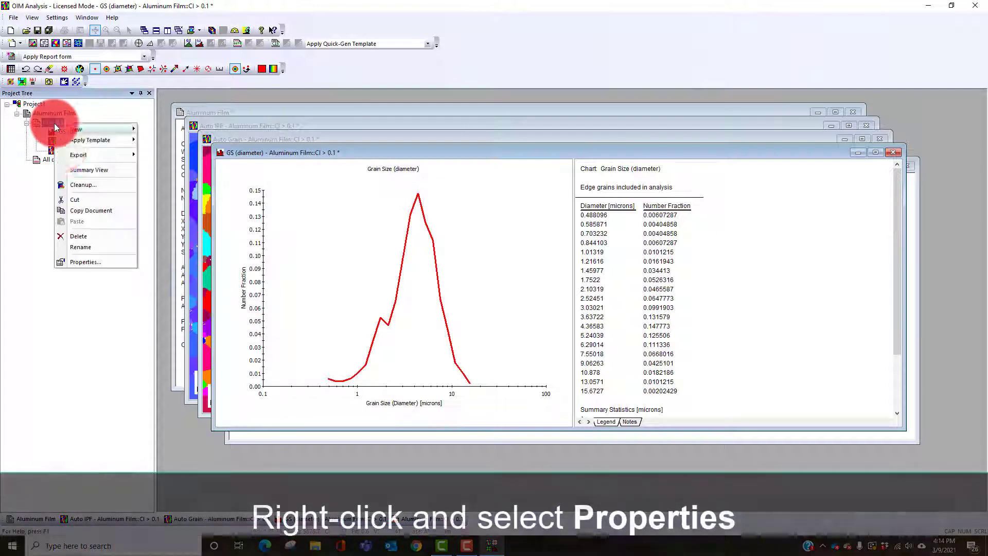
click(98, 263)
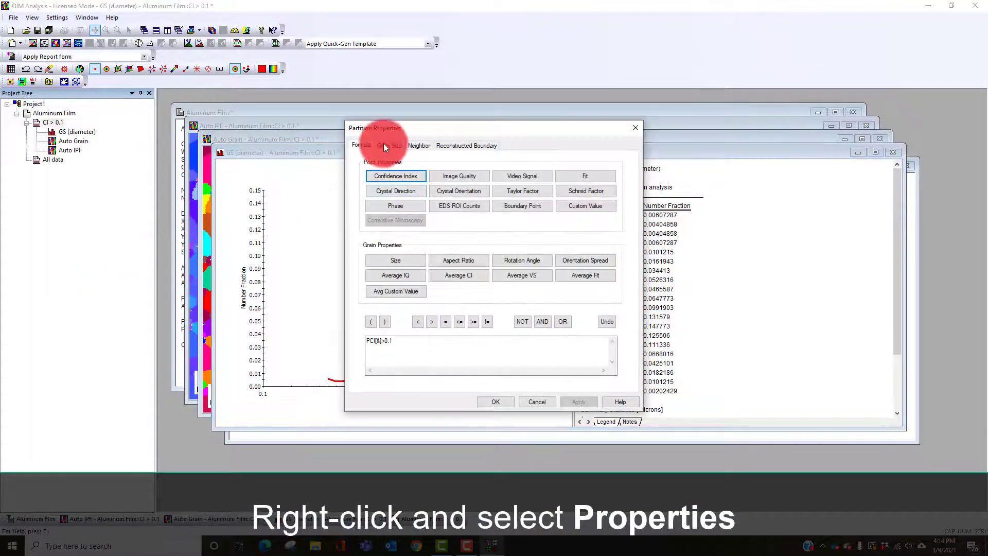
click(389, 146)
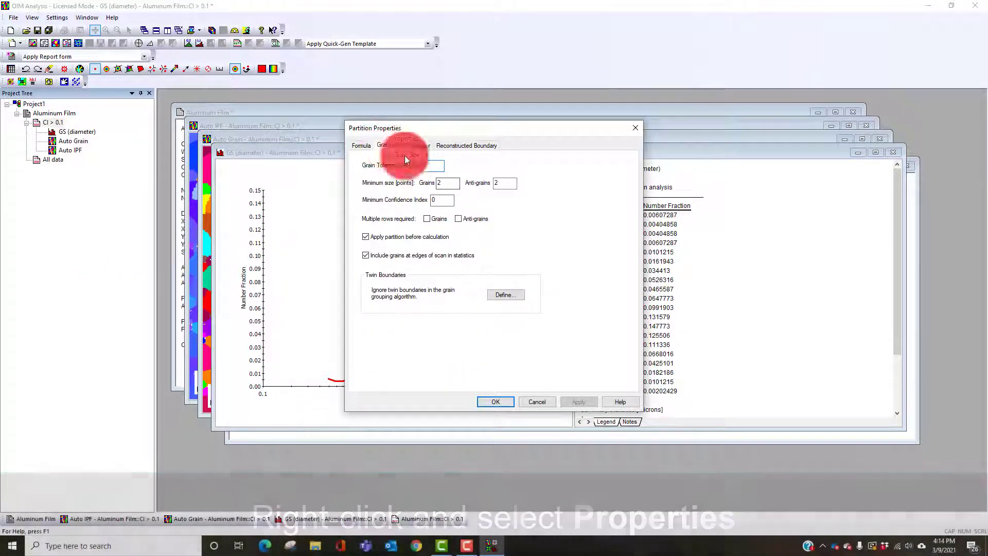
double_click(450, 182)
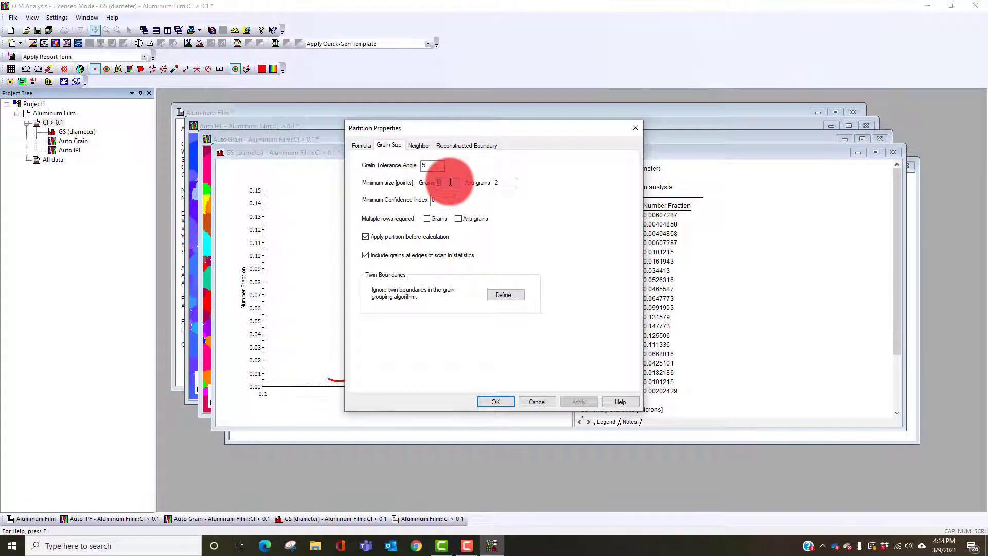
click(491, 399)
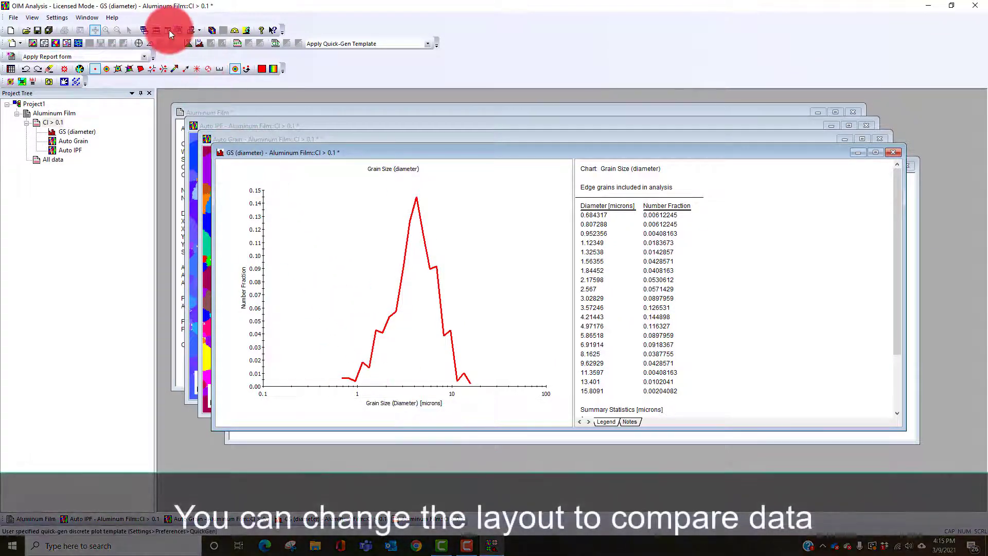
Close both summary windows, add a quick image quality map, and tile all windows
click(168, 30)
click(973, 379)
click(557, 310)
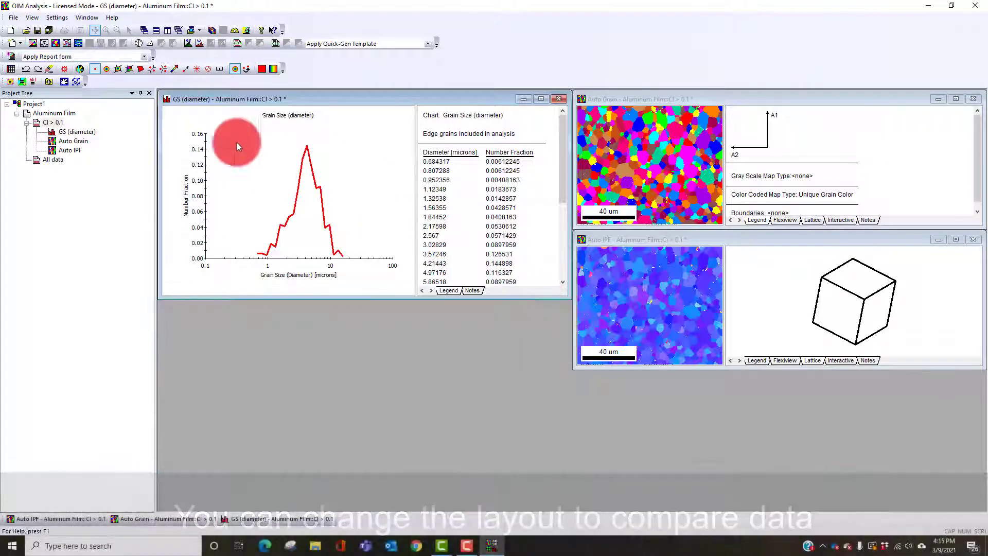
click(45, 44)
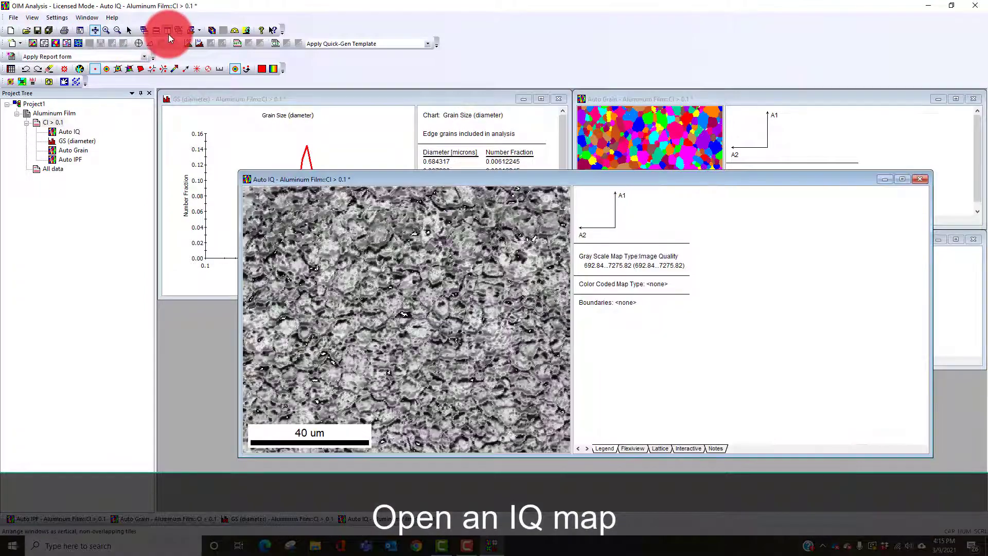
click(168, 31)
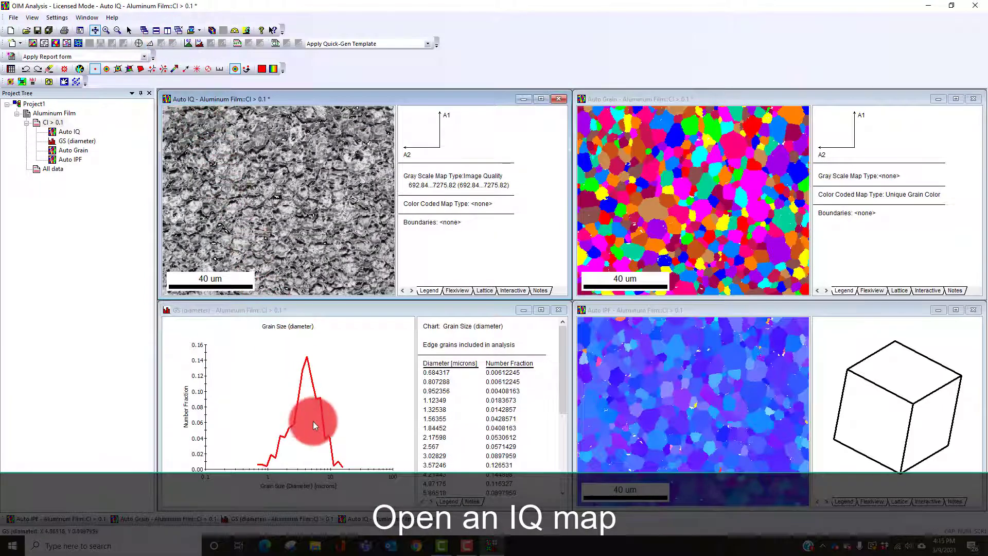
Highlight grains in a chart size range, then clear and highlight the smaller grains below the peak
drag(313, 421, 366, 411)
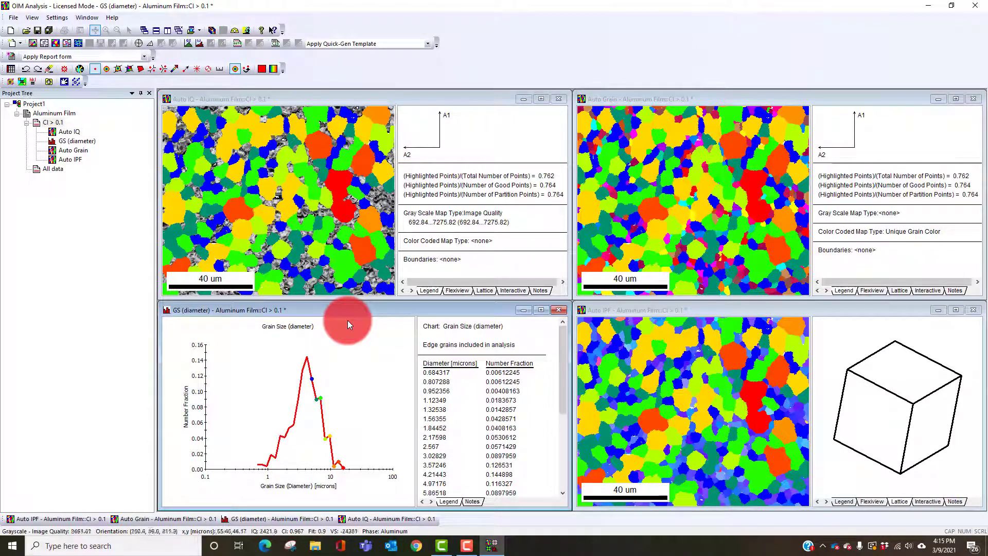
click(43, 70)
drag(313, 370, 215, 372)
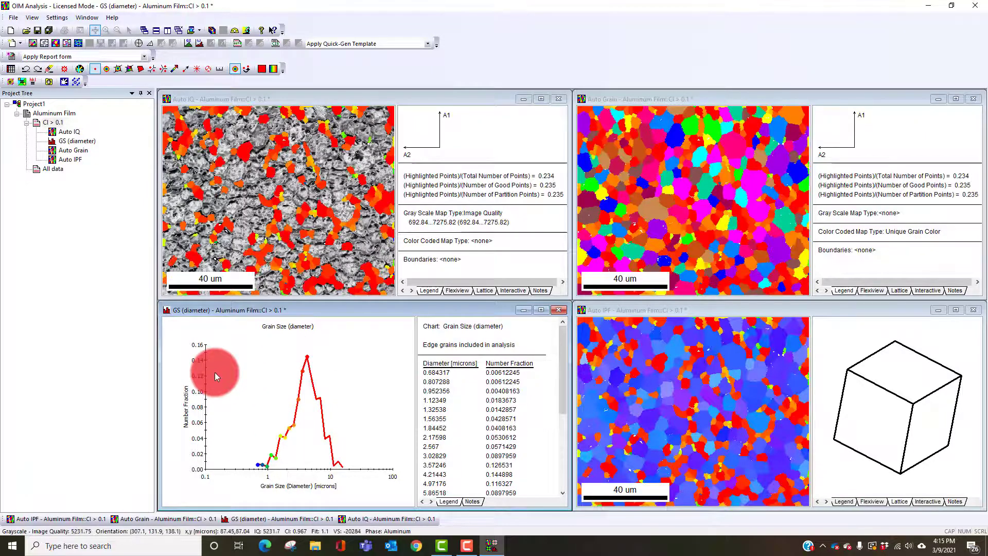
Clear all highlighting, then browse New Chart types for CI > 0.1 and cancel without creating one
click(50, 70)
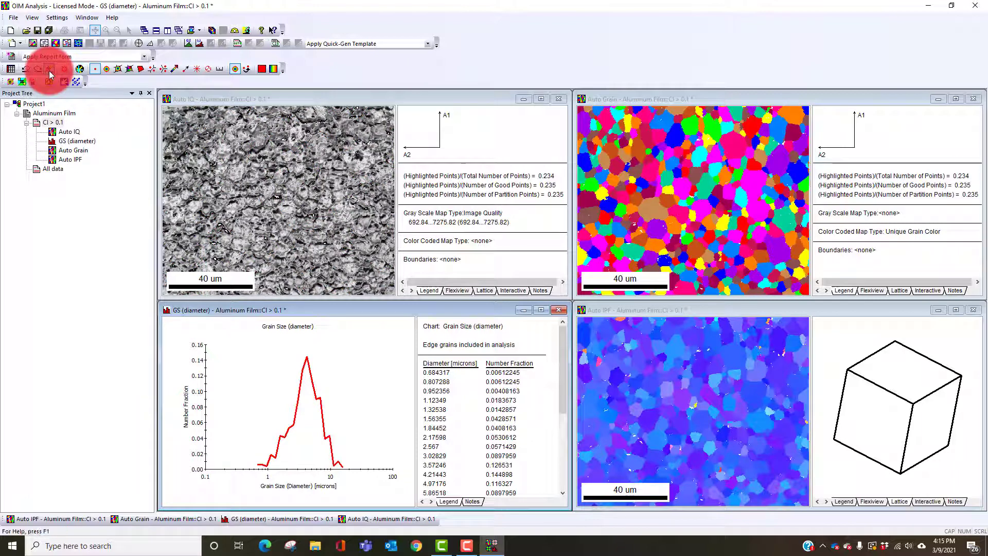
click(57, 123)
right_click(61, 128)
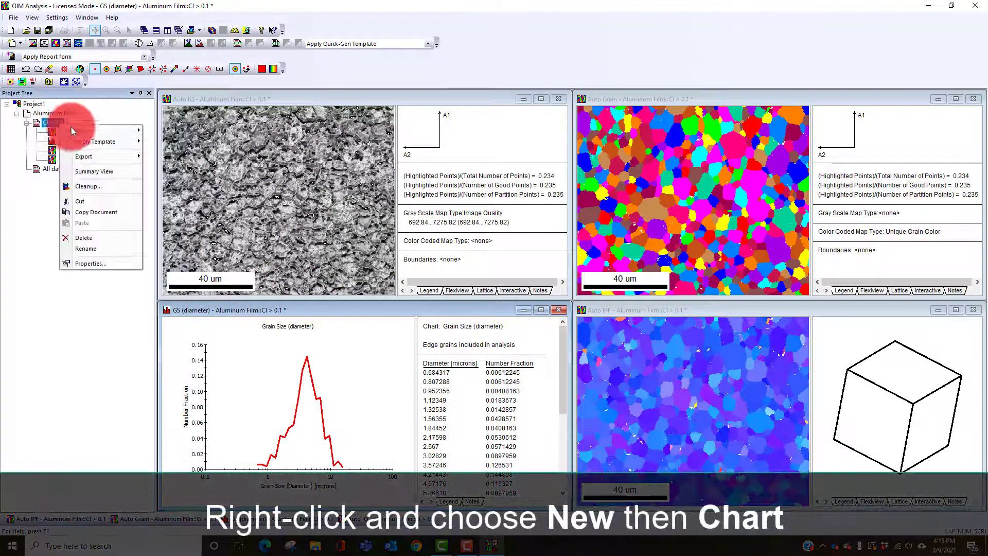
mouse_move(112, 131)
click(175, 152)
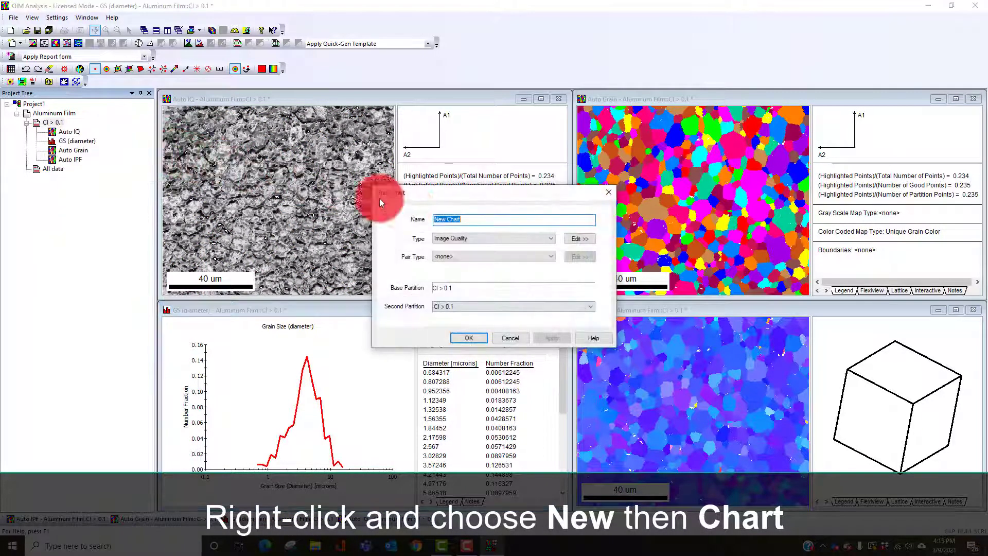
drag(552, 237, 480, 331)
key(Down)
key(Down)
key(Down)
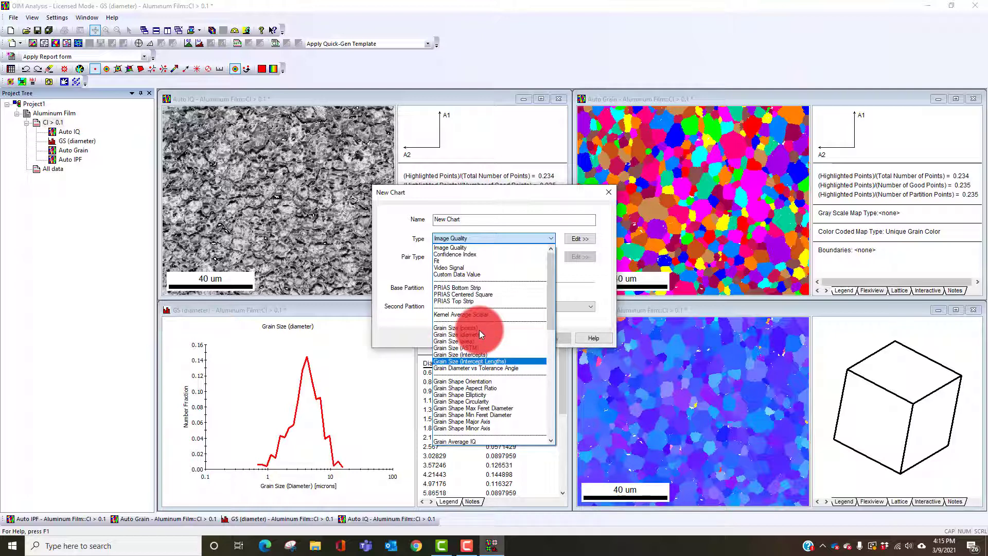
key(Down)
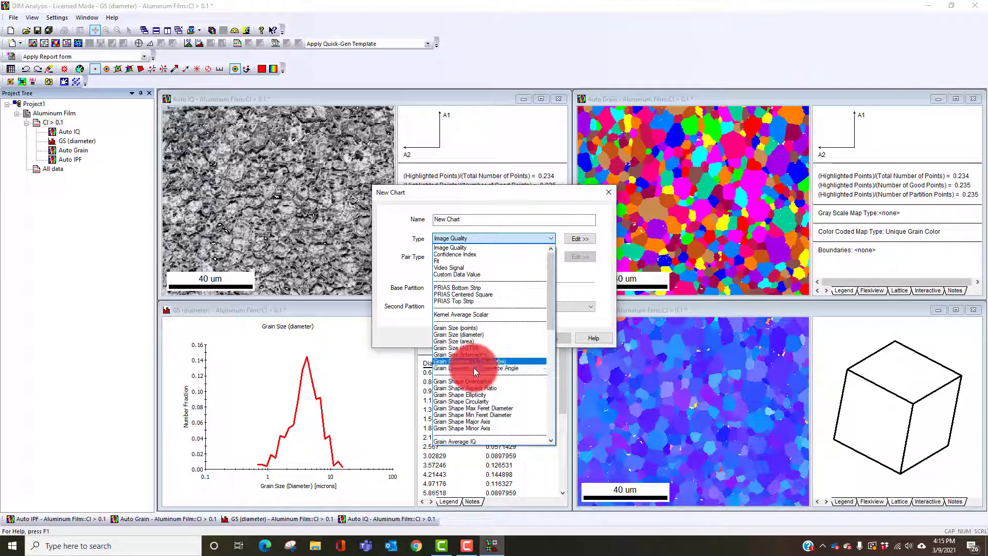
click(590, 320)
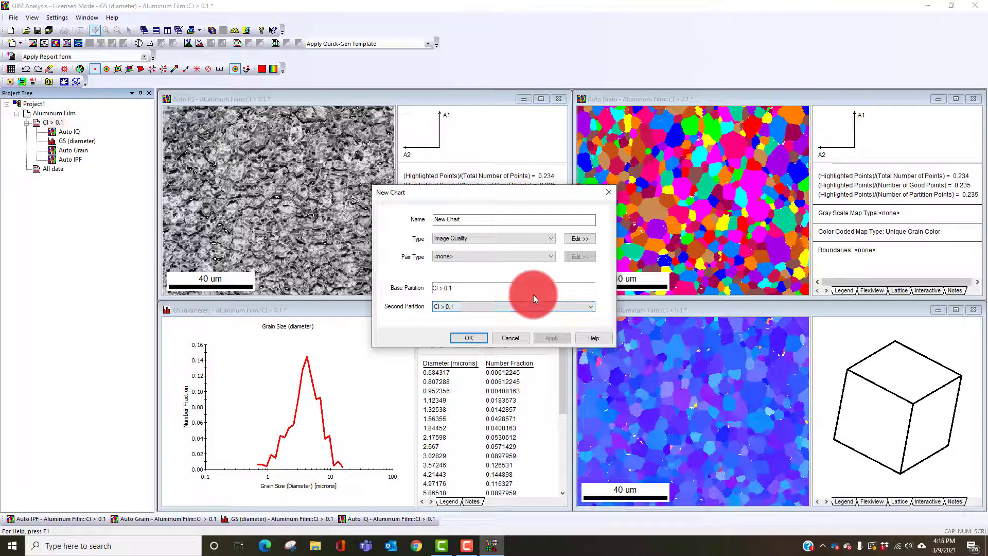
click(519, 338)
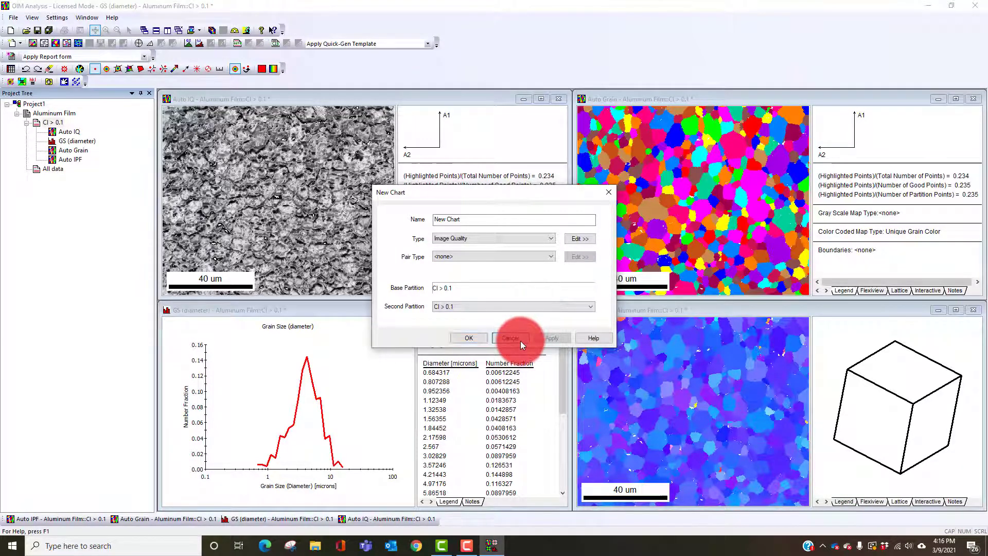
Add Copper Film.osc to the project as a new dataset
right_click(36, 104)
mouse_move(97, 107)
click(144, 114)
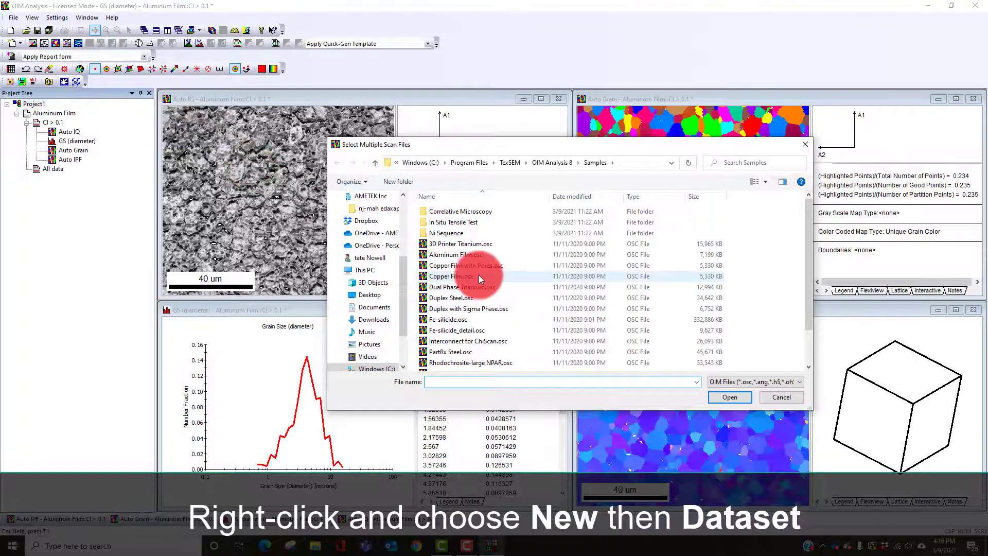
double_click(478, 276)
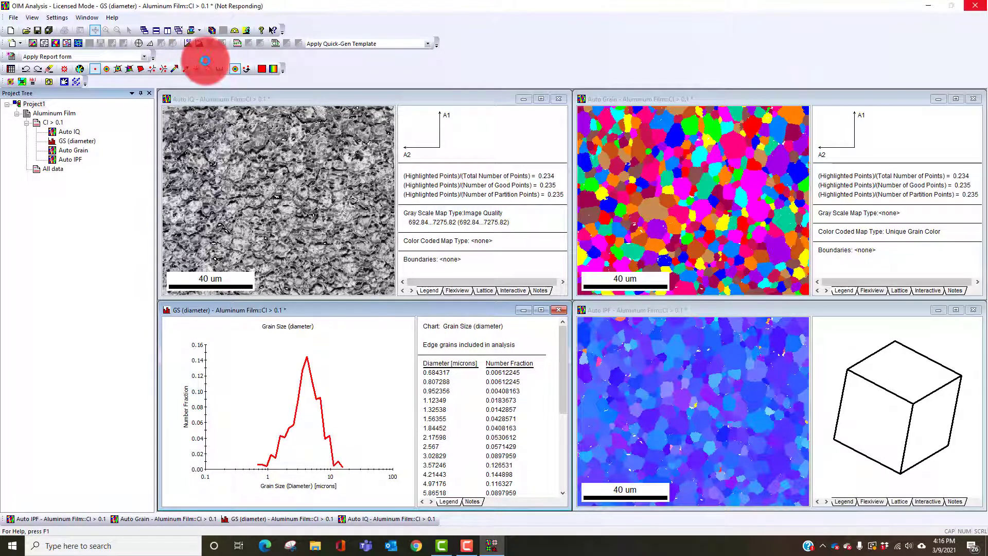
Close all windows, then generate a copper IPF map and a misorientation angle chart
click(178, 30)
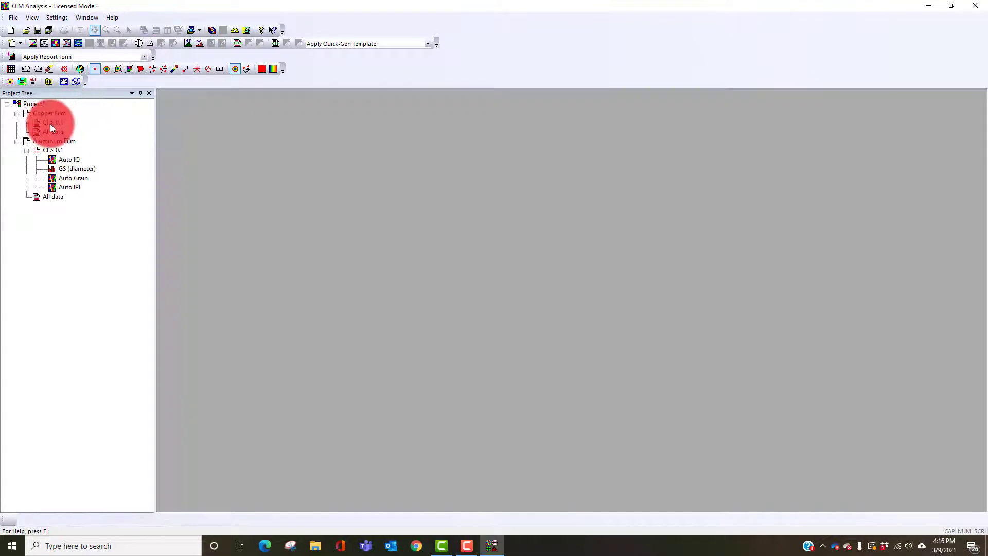
click(33, 43)
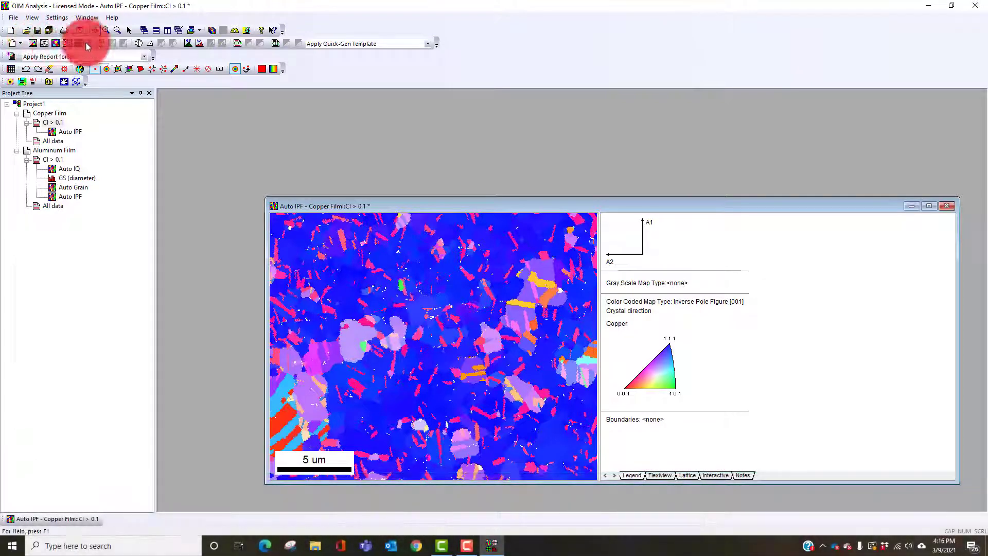
click(199, 45)
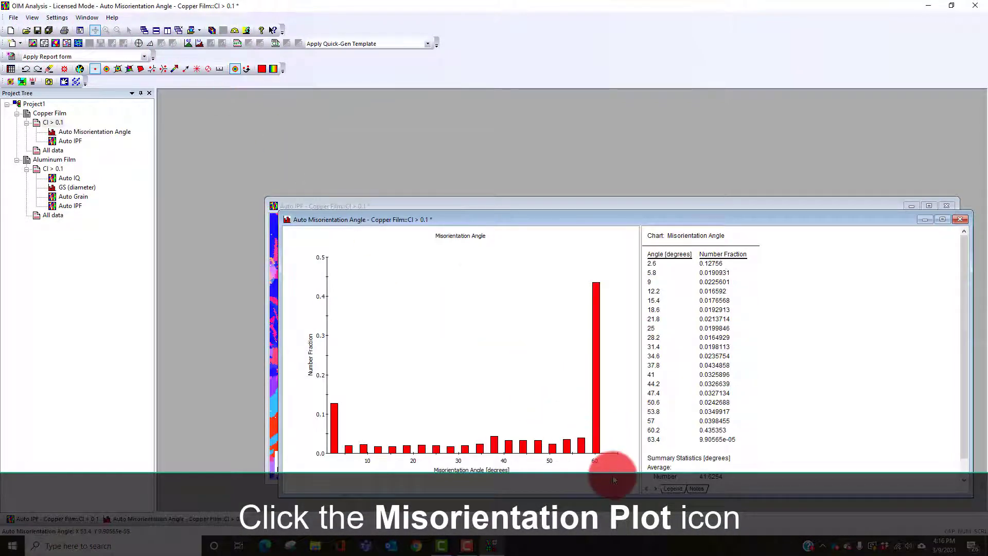
Replace the misorientation chart with a unique grain map and grain size diameter chart for copper CI > 0.1
click(960, 220)
click(60, 121)
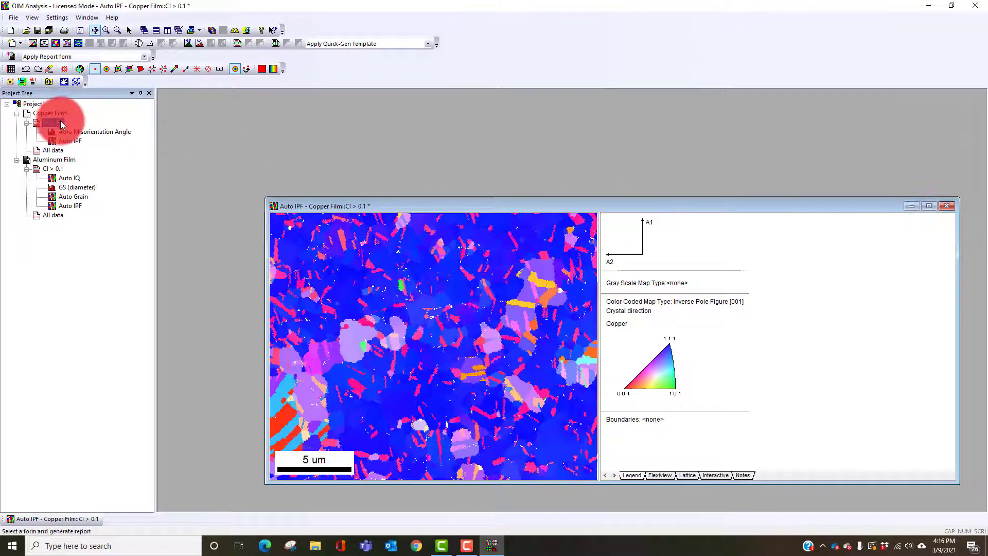
click(55, 43)
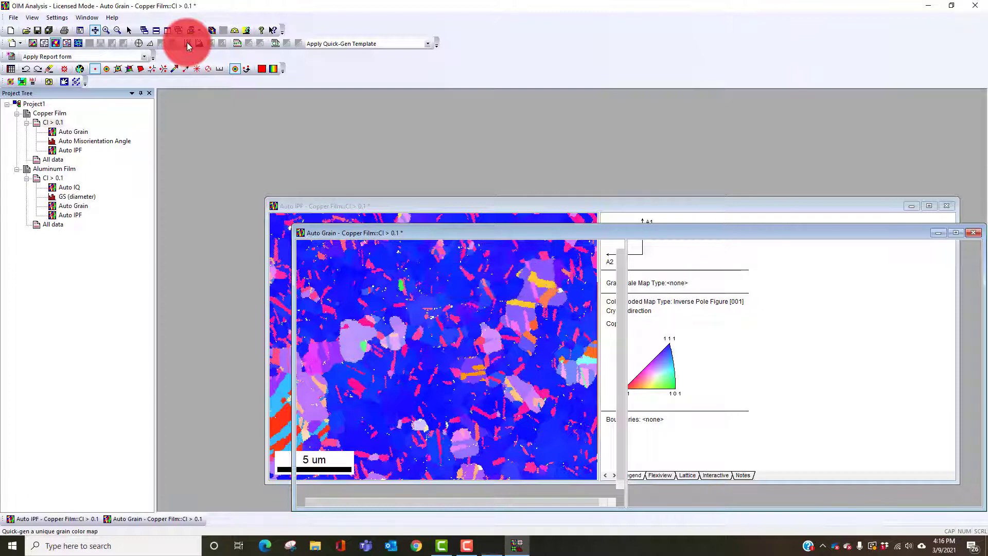
click(187, 42)
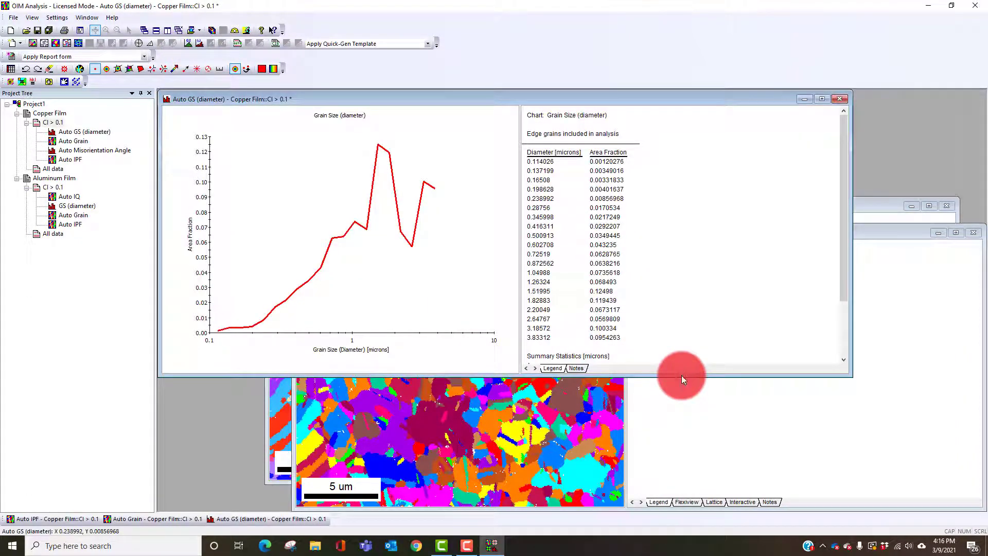
click(878, 233)
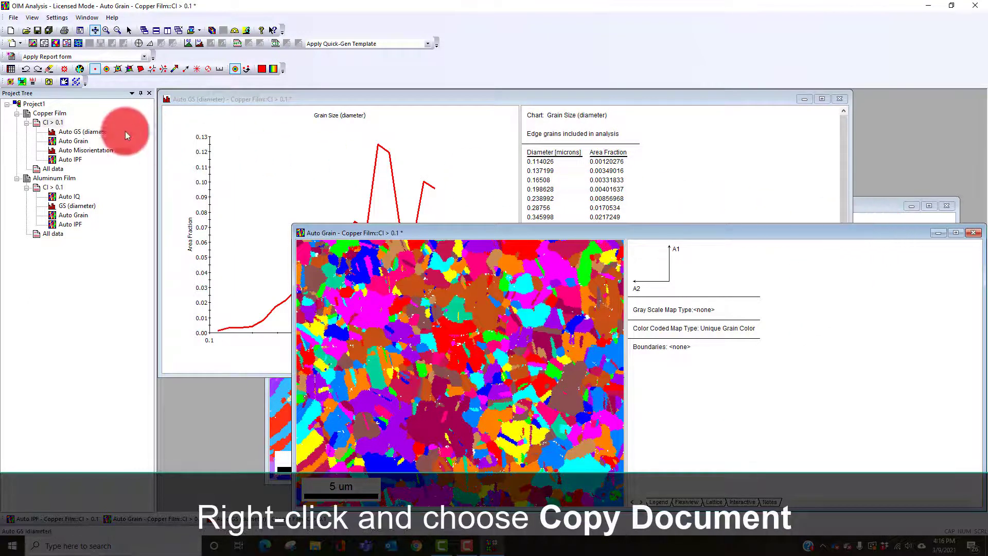
Copy the CI > 0.1 partition and paste a duplicate under Copper Film
right_click(60, 123)
click(110, 214)
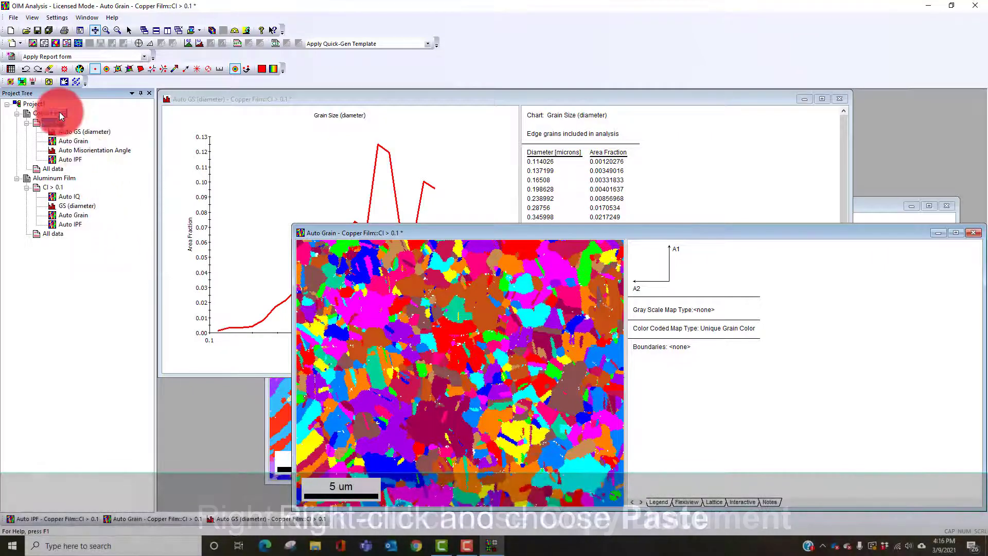
right_click(60, 114)
click(97, 352)
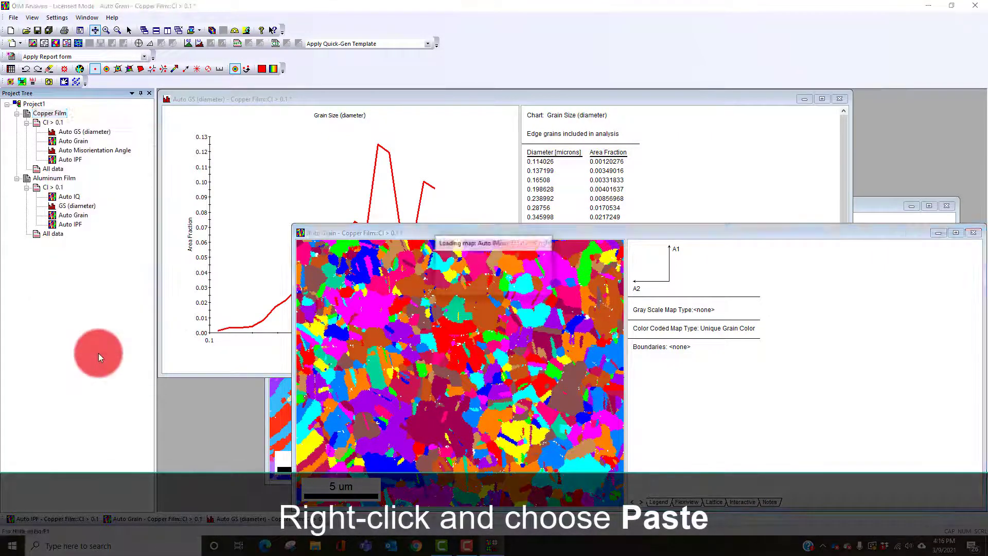
click(64, 123)
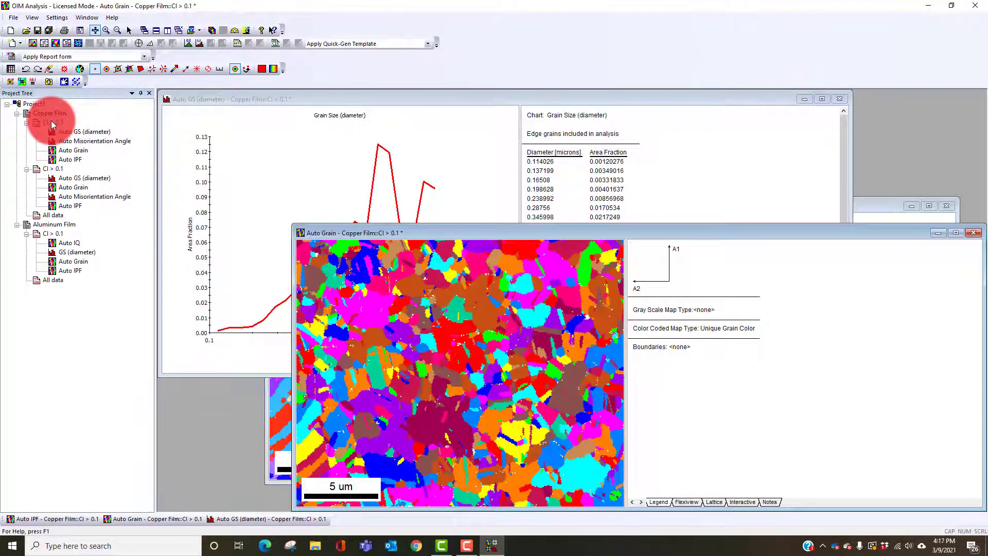
In the copper CI > 0.1 partition's grain-size settings, exclude the 60°/⟨111⟩ FCC recrystallization twin
right_click(51, 122)
click(91, 257)
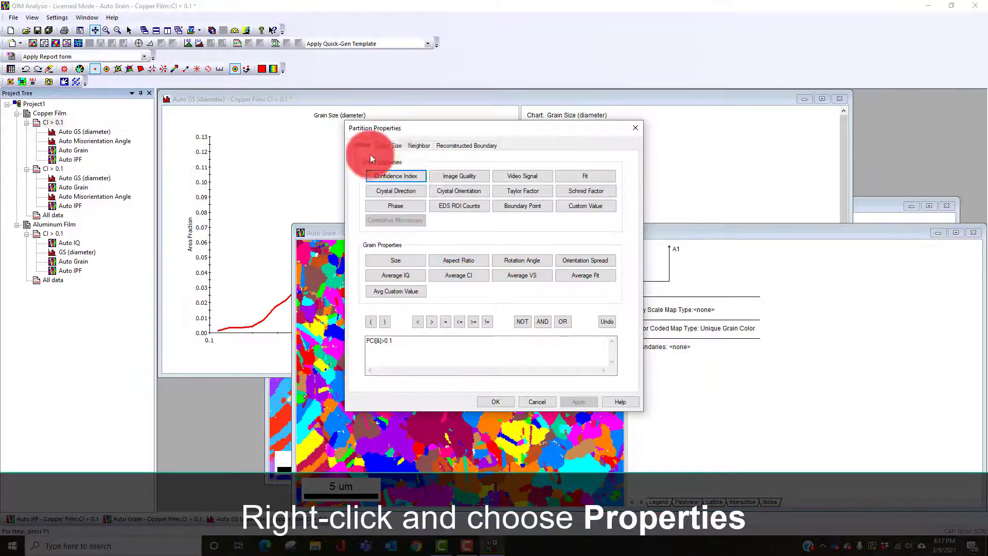
click(395, 145)
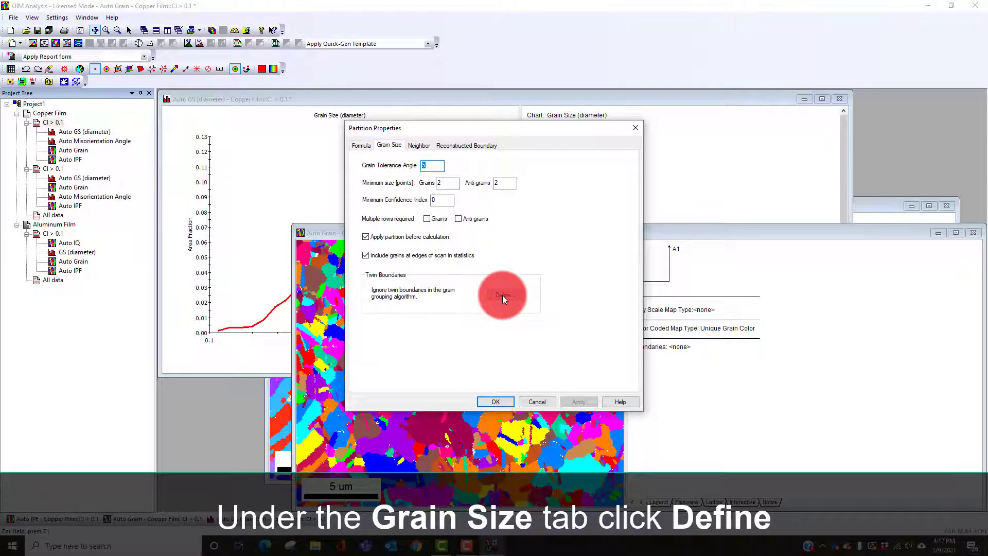
click(502, 295)
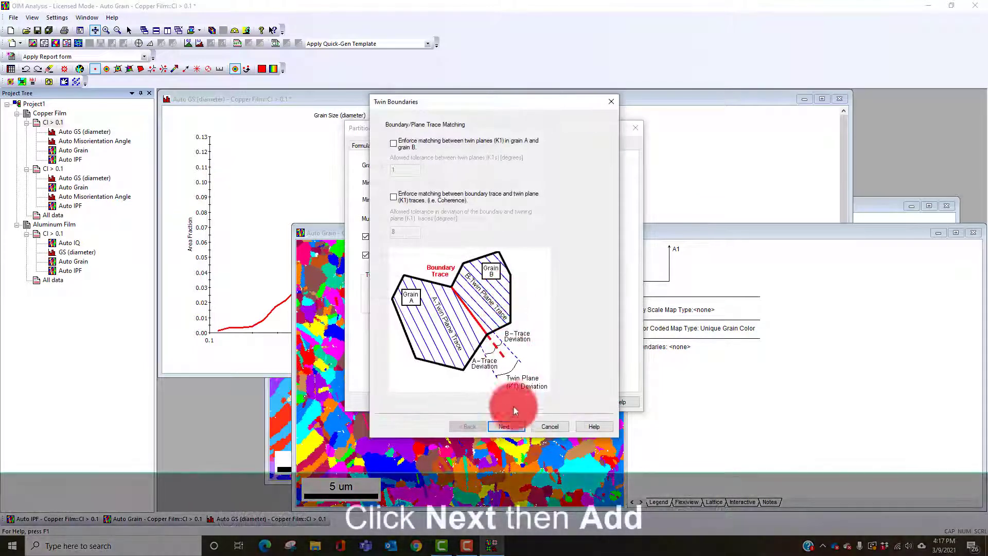
click(515, 424)
click(394, 226)
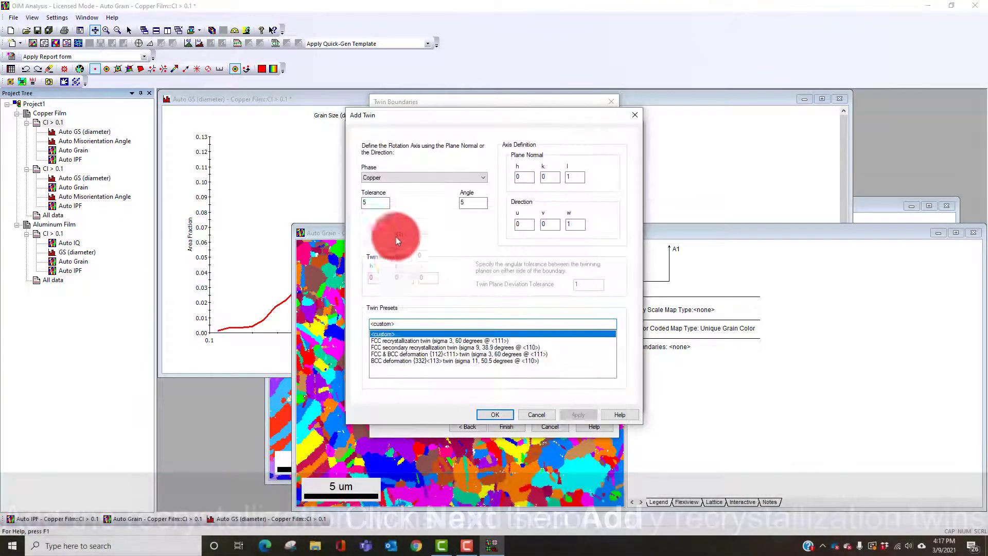
click(405, 341)
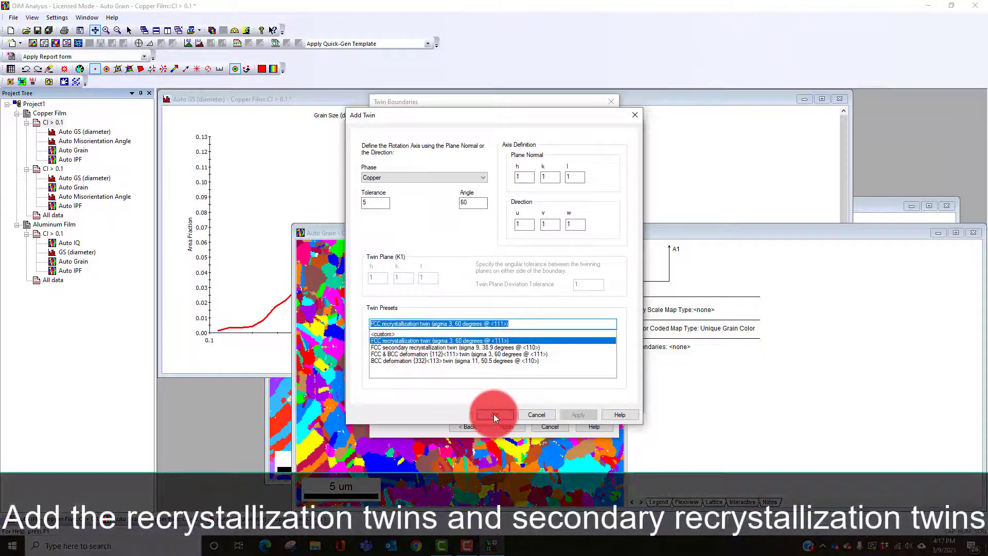
click(493, 413)
Also exclude the 38.9°/⟨110⟩ secondary twin and apply the partition to rebuild the grains
click(394, 225)
click(397, 347)
click(484, 411)
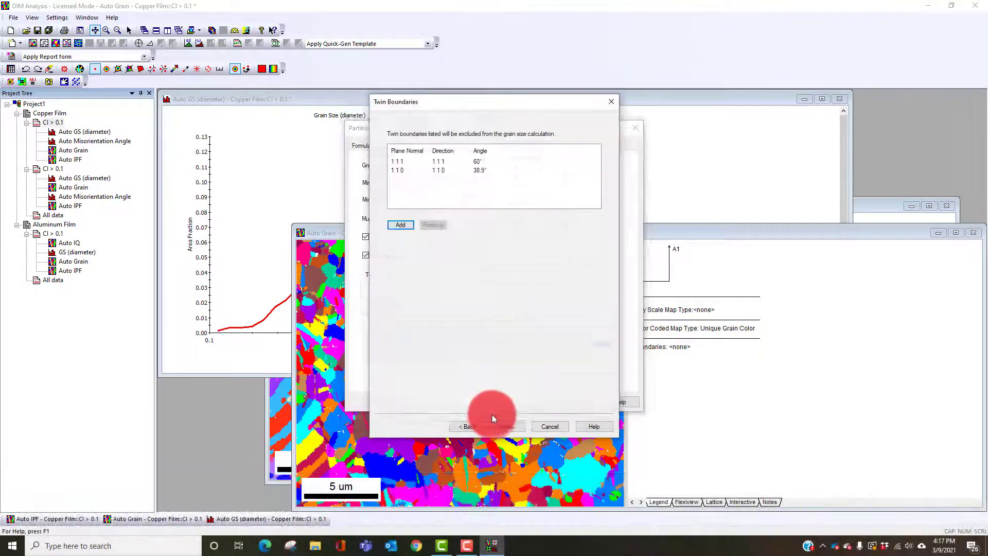
click(506, 427)
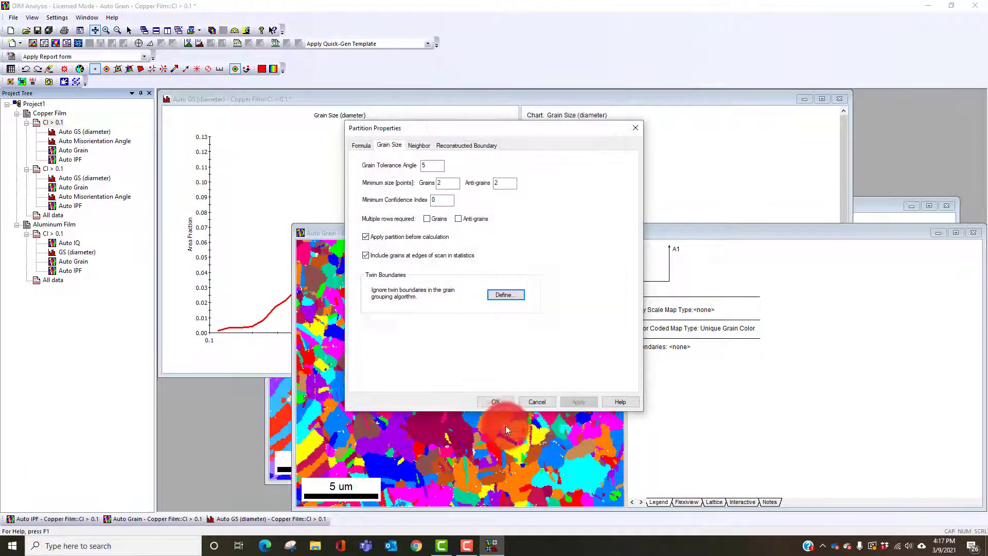
click(493, 399)
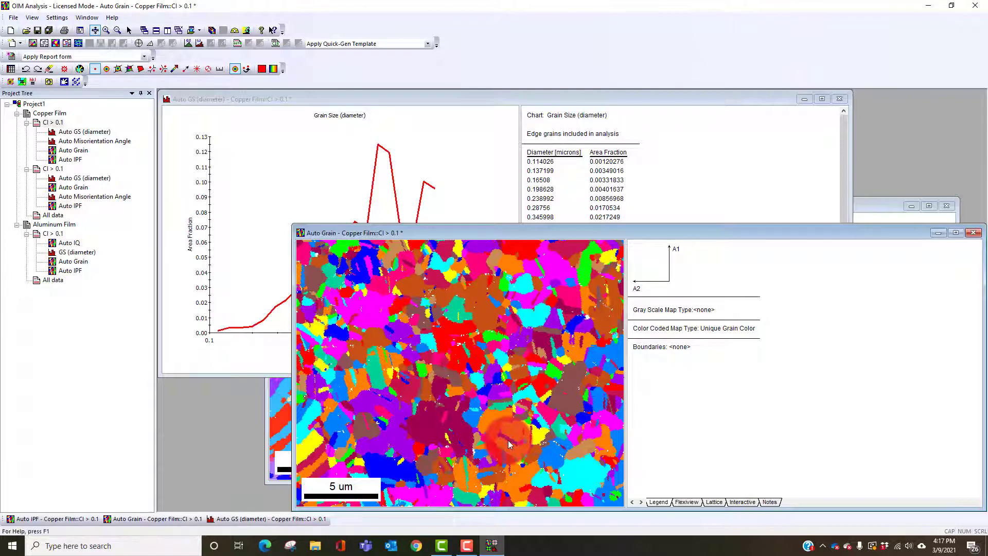
Close all windows and place the two copper Auto Grain maps beside each other
click(179, 33)
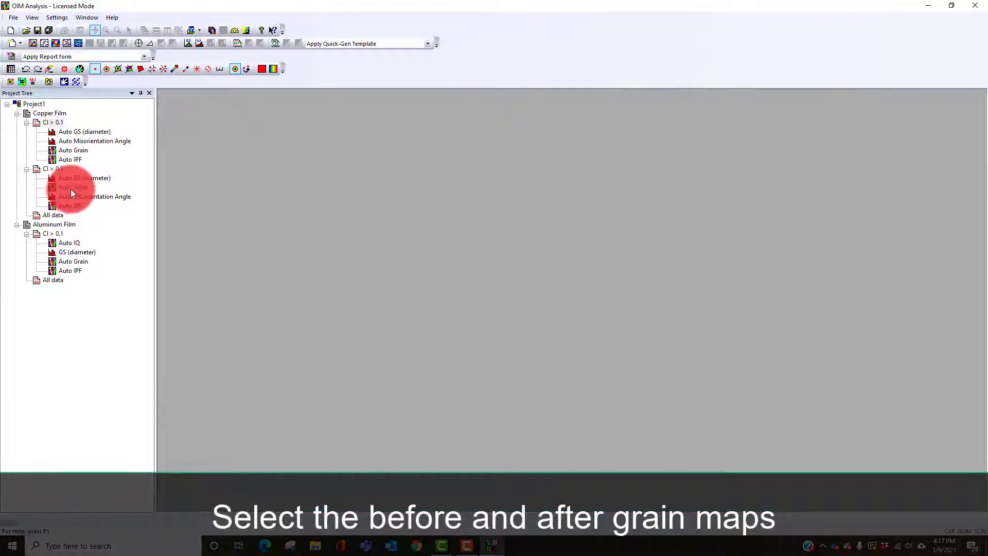
double_click(70, 188)
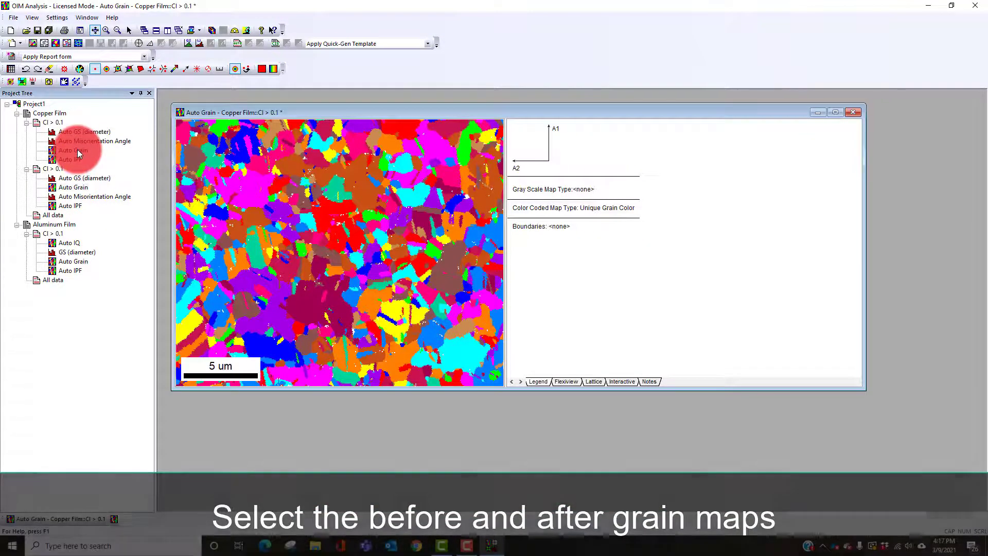
click(77, 151)
double_click(77, 151)
drag(372, 124, 695, 115)
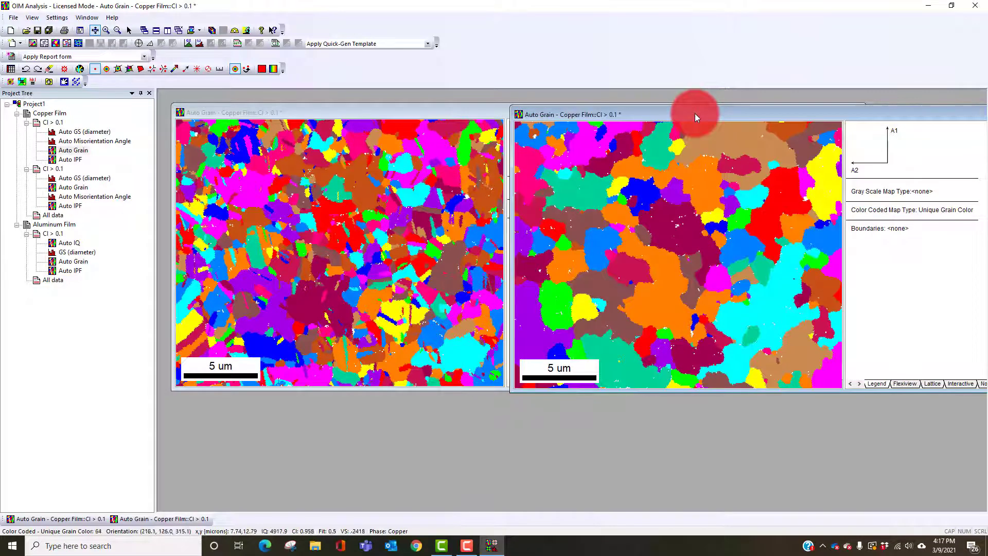